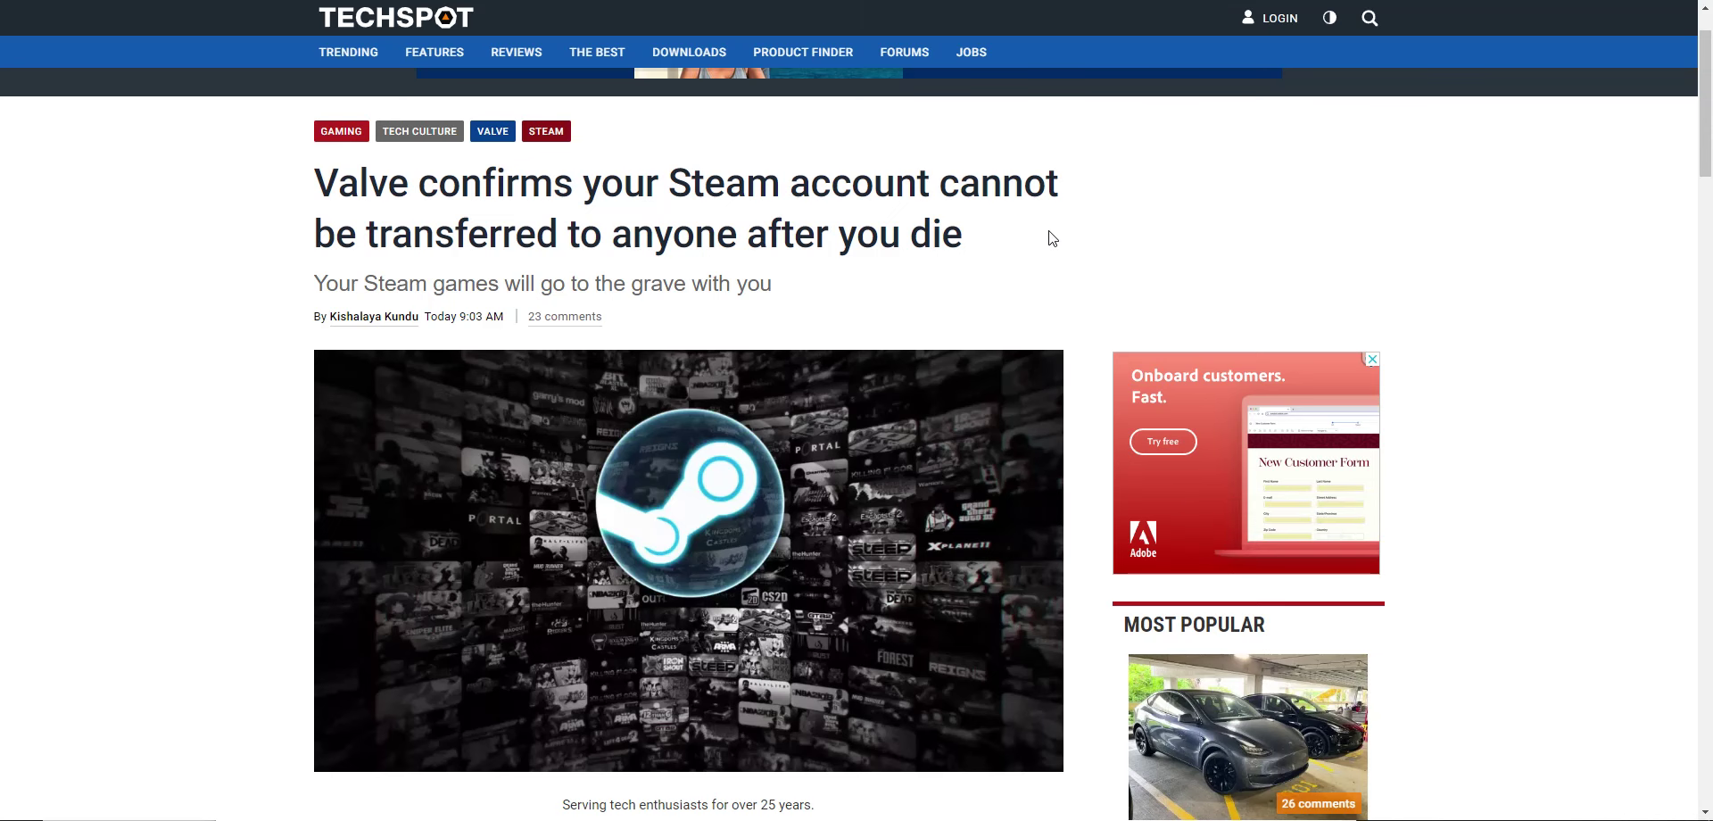
Autoscroll the Steam account article down to its opening paragraphs
{"action": "middle_click", "coordinate": [1089, 218]}
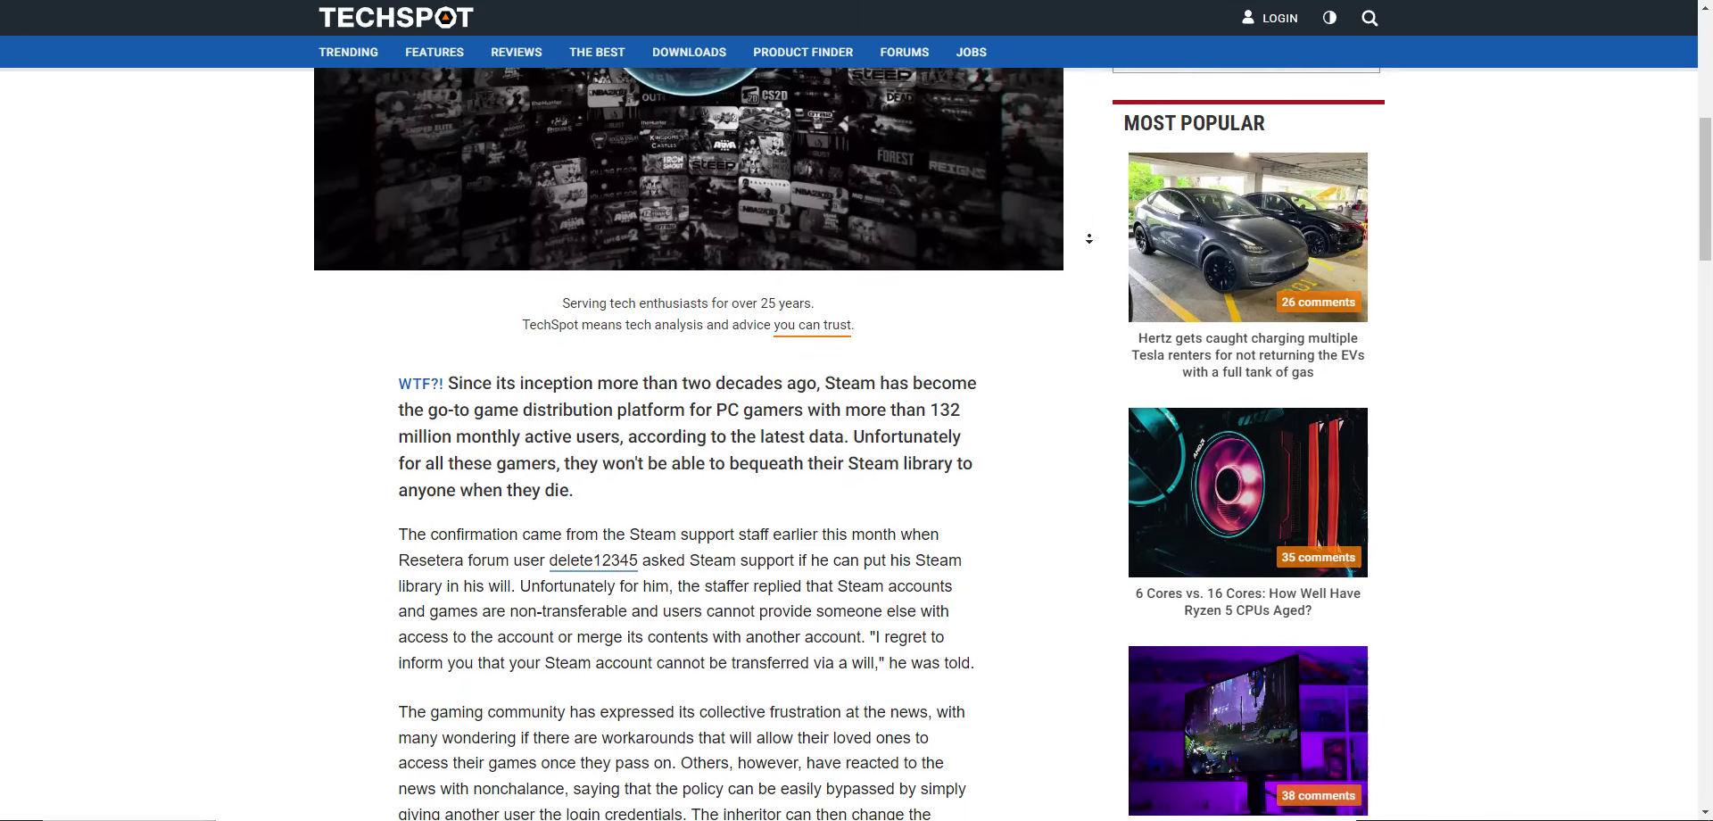
{"action": "right_click", "coordinate": [1095, 245]}
Highlight the 'The gaming community has expressed…' paragraph, then switch to the Niagara Falls video
{"action": "left_click", "coordinate": [1071, 288]}
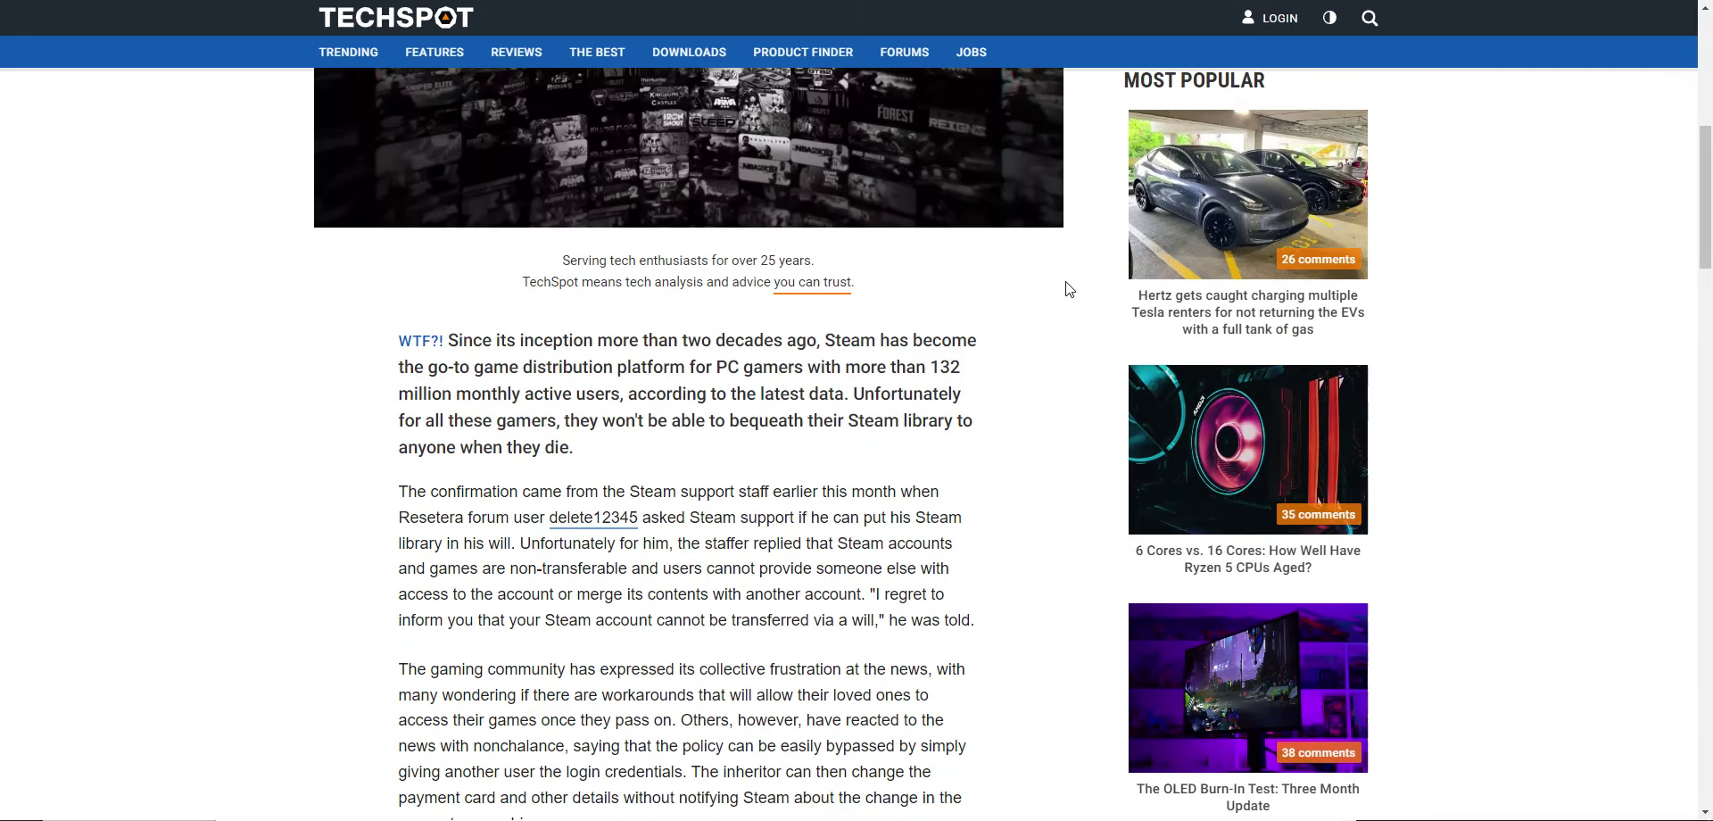
{"action": "scroll", "coordinate": [1076, 381], "scroll_direction": "down", "scroll_amount": 3}
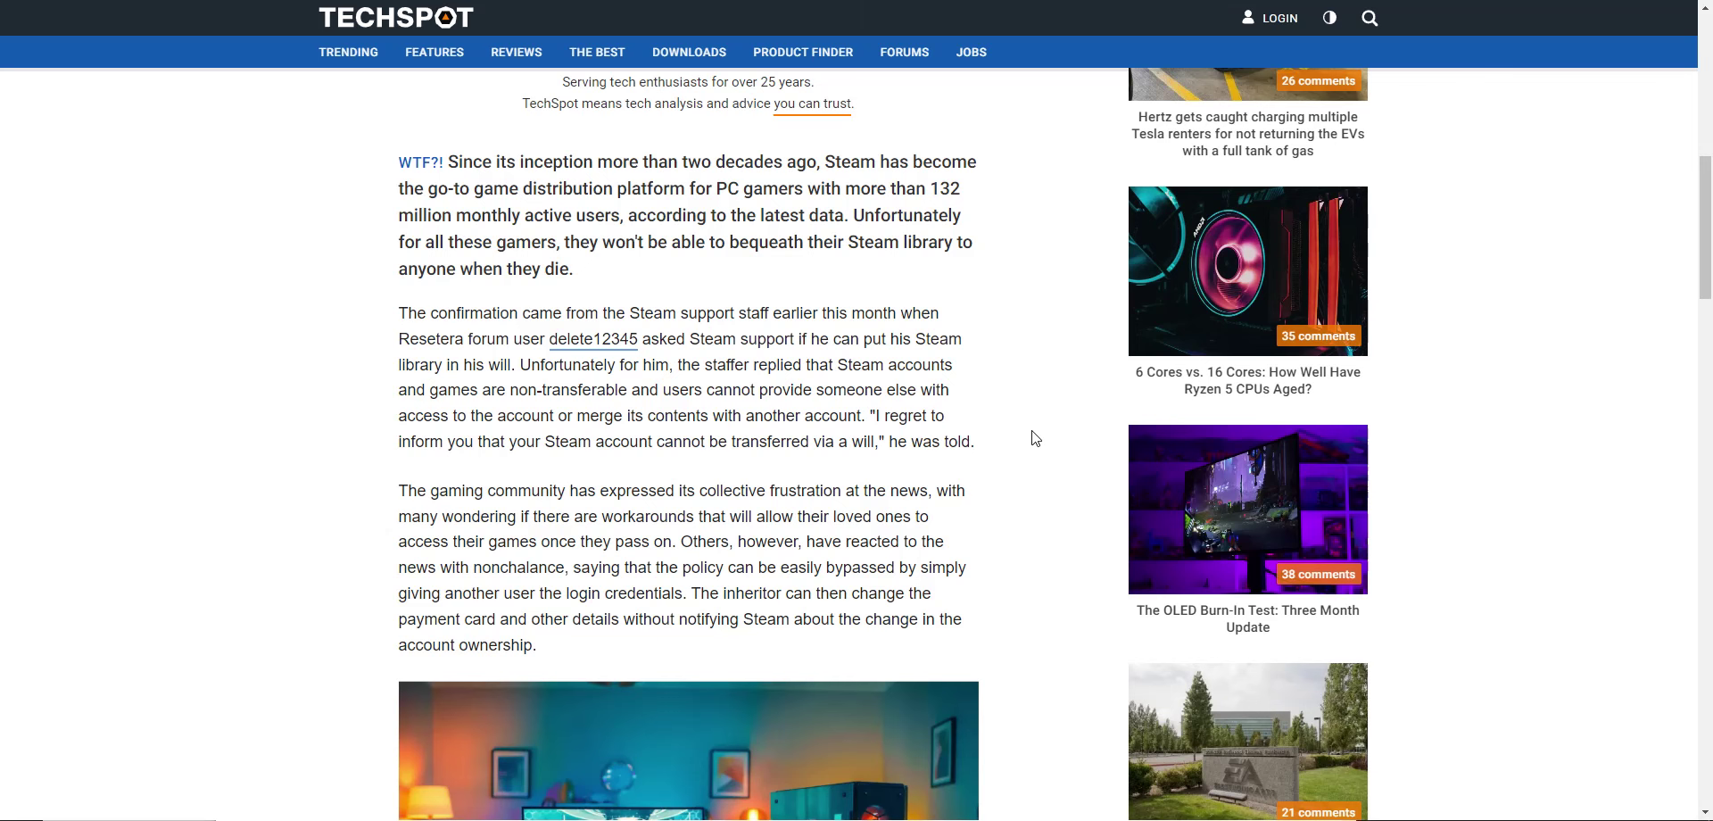
{"action": "scroll", "coordinate": [1035, 438], "scroll_direction": "down", "scroll_amount": 2}
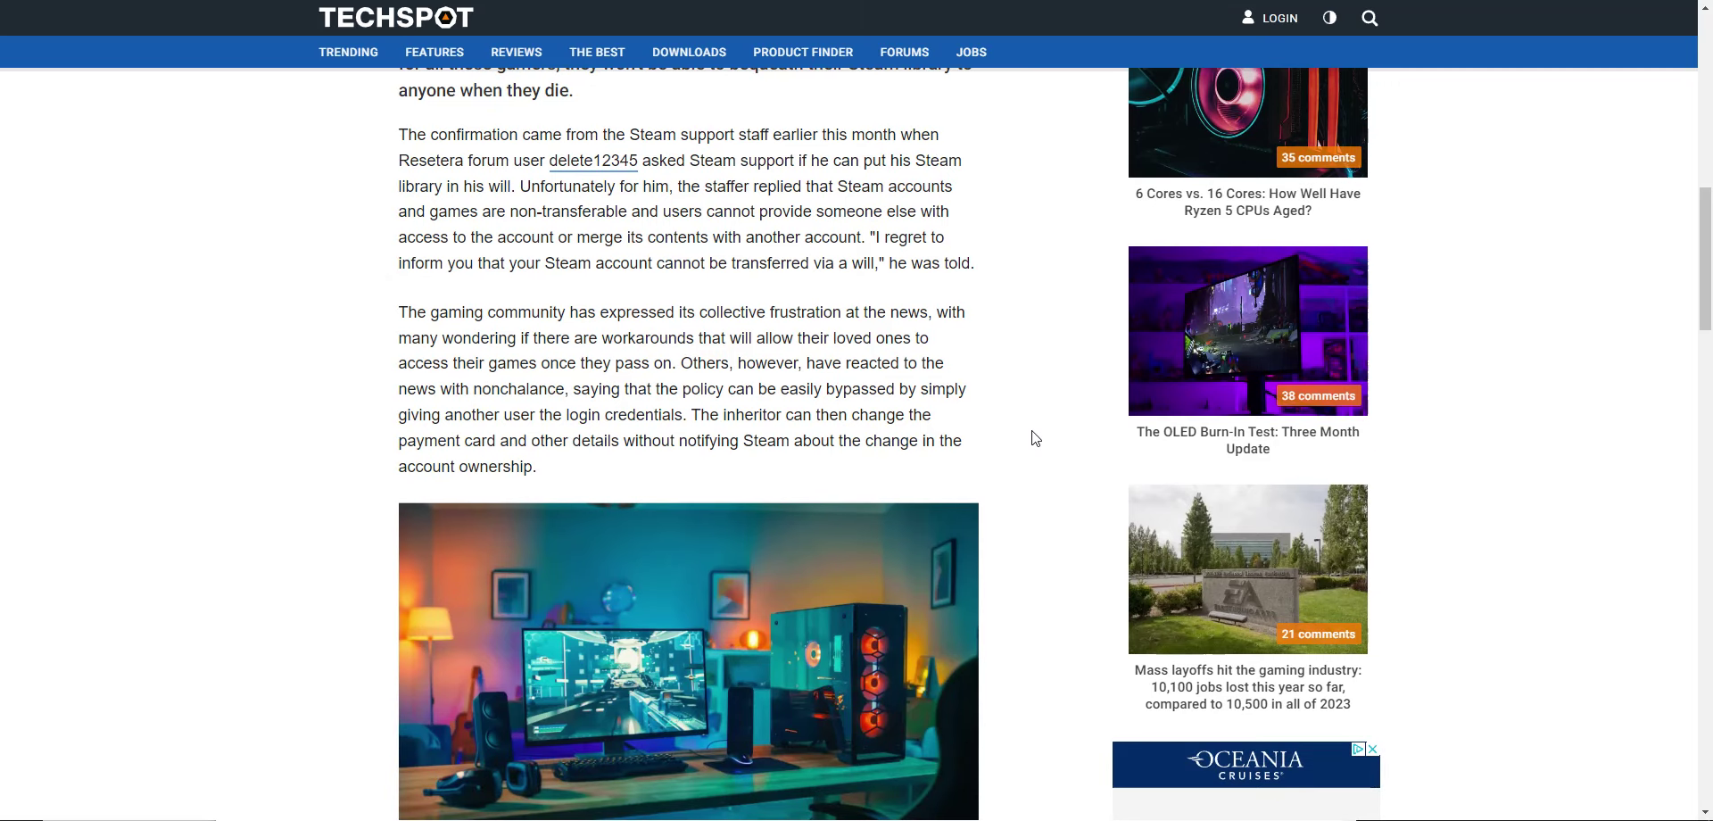
{"action": "left_click_drag", "start_coordinate": [527, 185], "coordinate": [925, 262]}
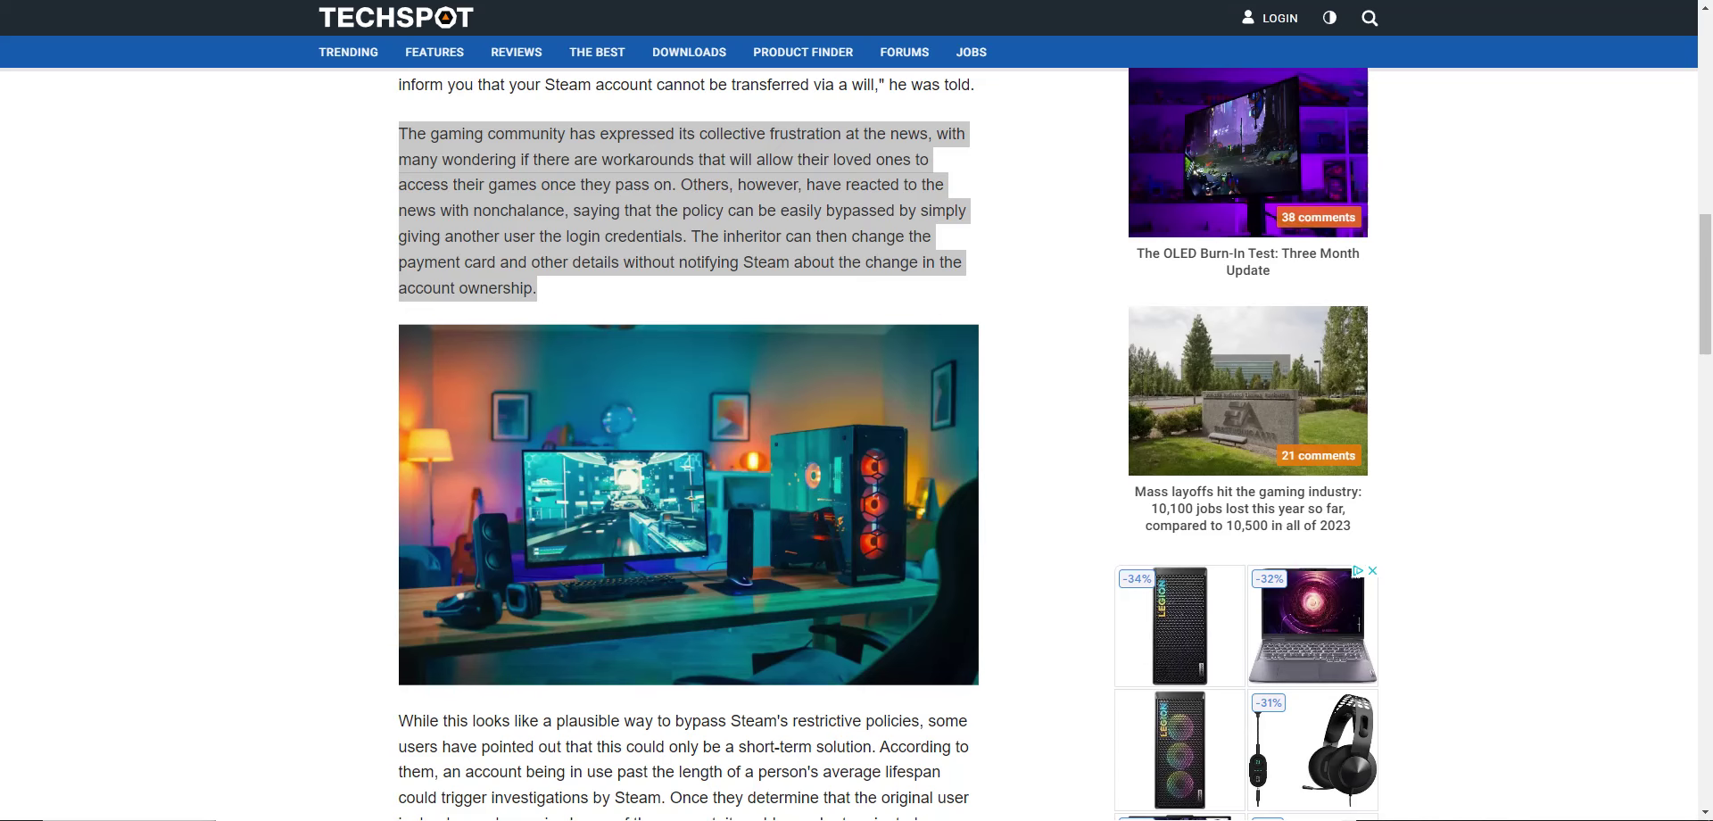
{"action": "key", "text": "alt+Tab"}
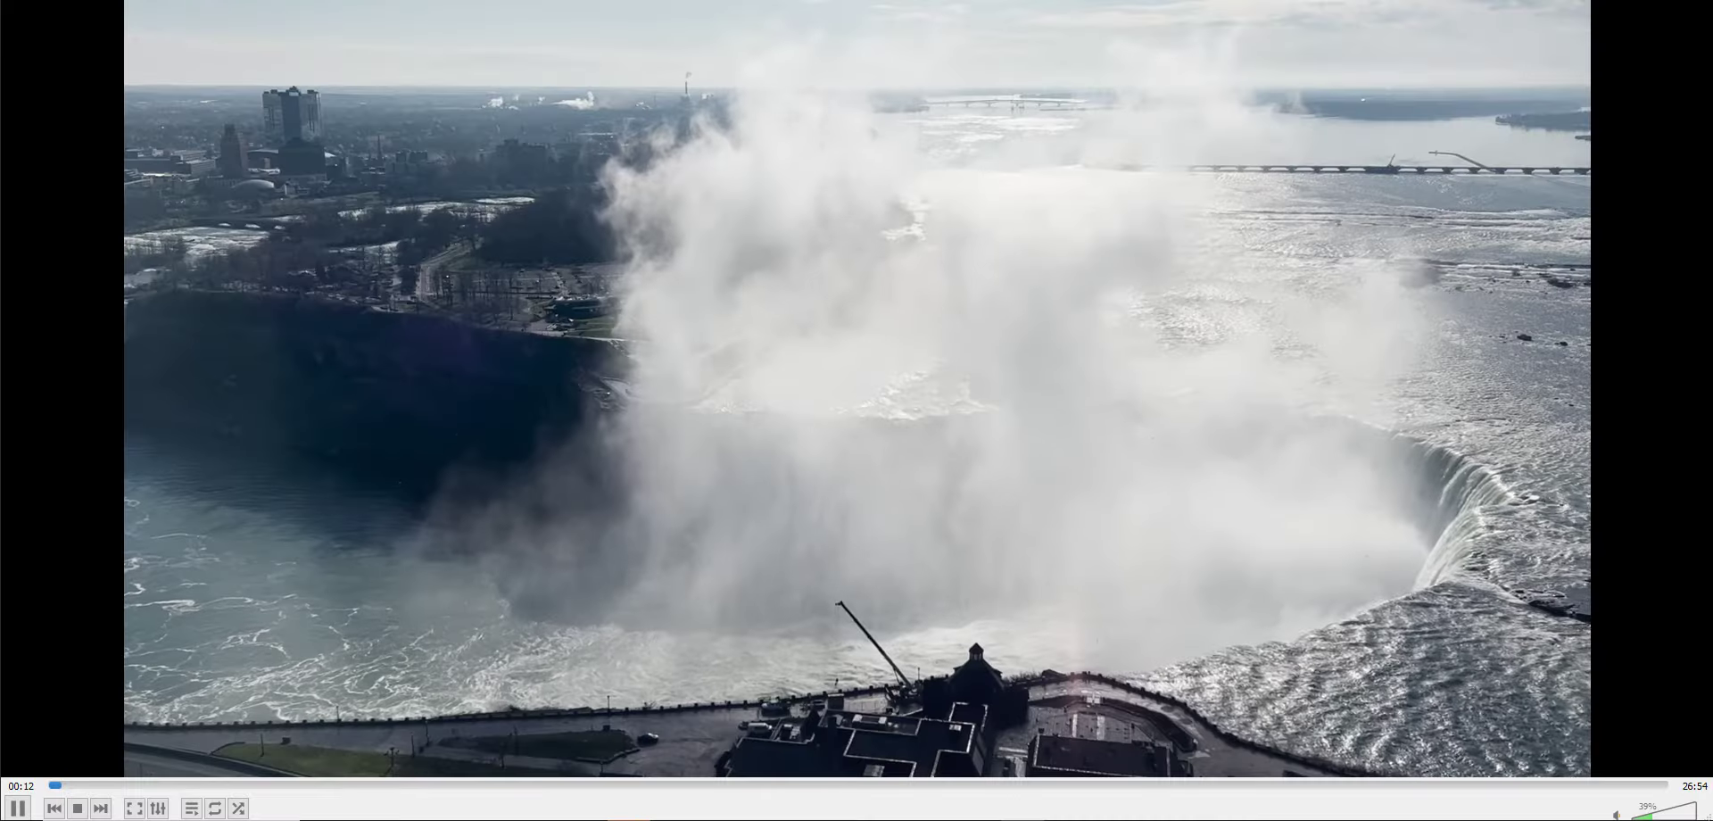